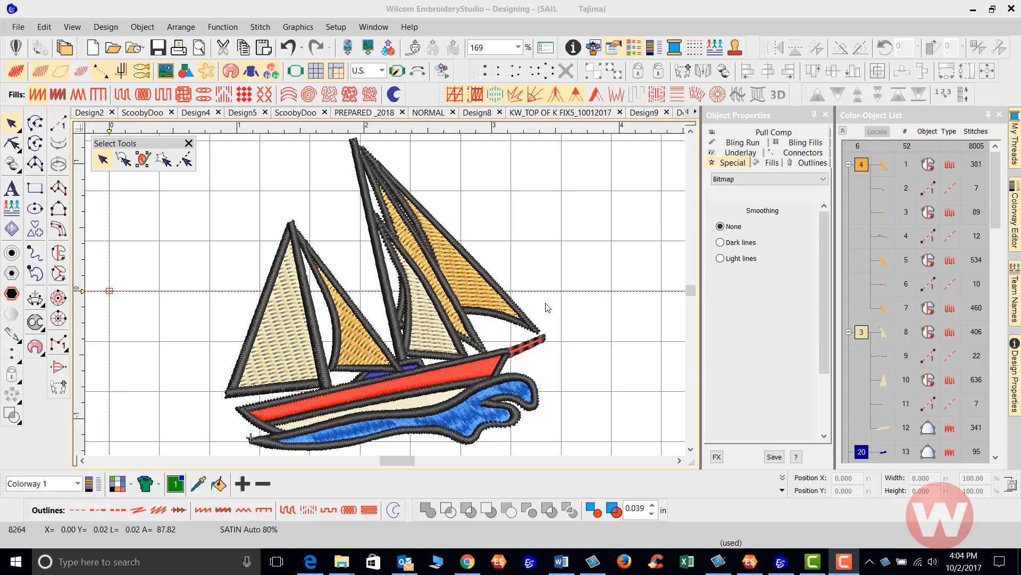
Activate the Lettering tool and open the symbol library for inserting a symbol.
{"action": "left_click", "coordinate": [11, 191]}
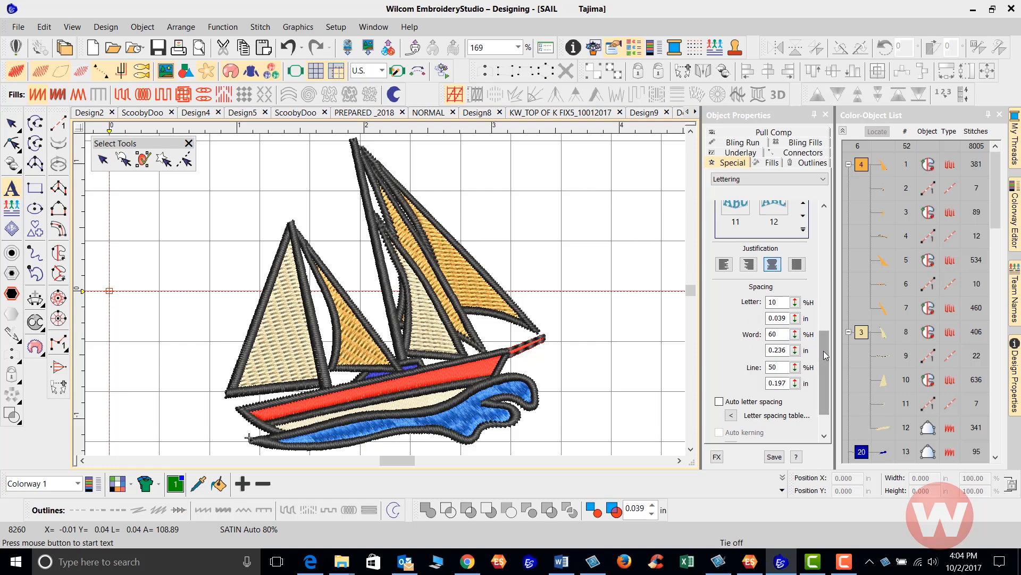
{"action": "left_click_drag", "start_coordinate": [825, 355], "coordinate": [822, 221]}
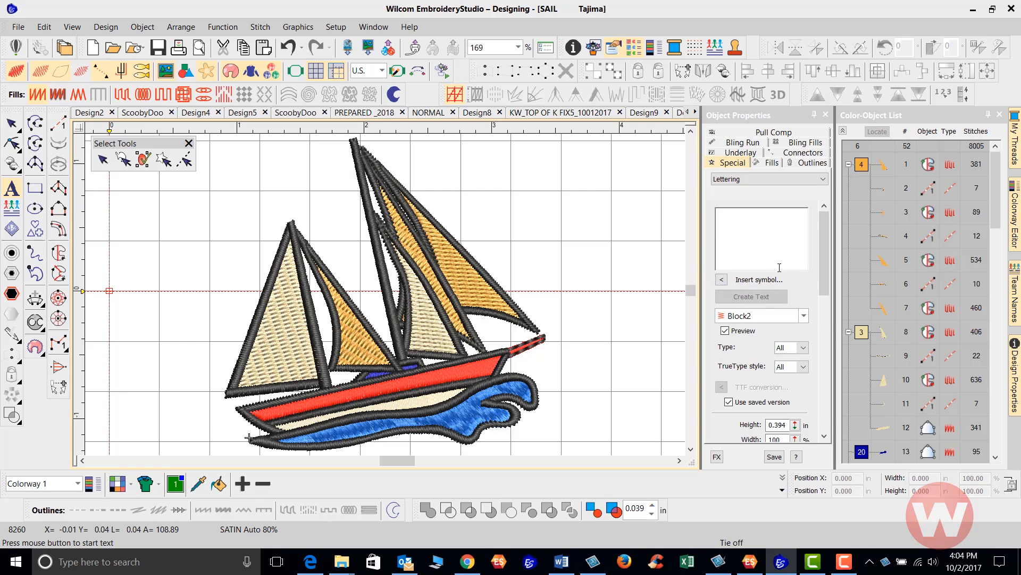
{"action": "left_click", "coordinate": [722, 280]}
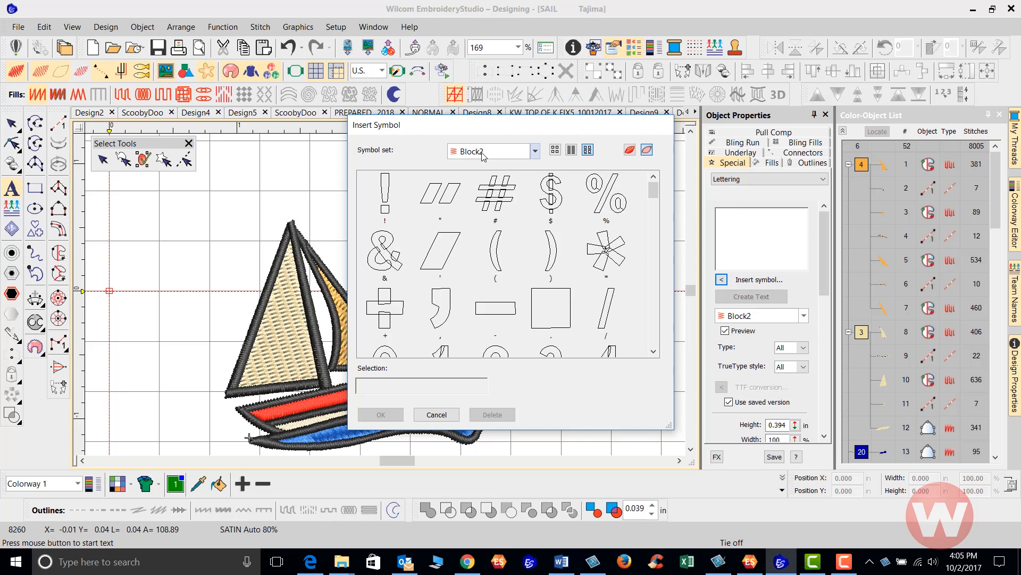
{"action": "left_click", "coordinate": [536, 153]}
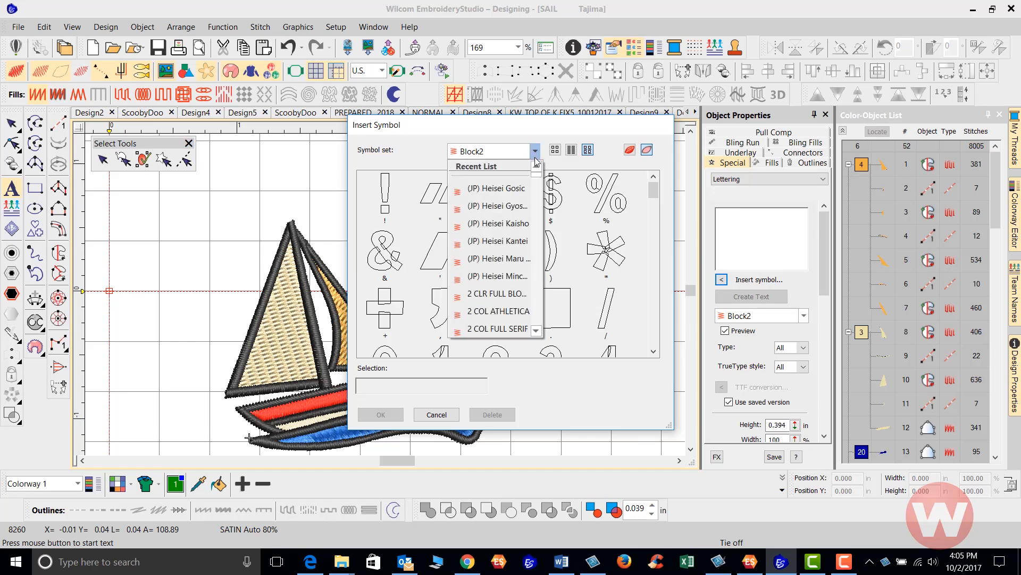
{"action": "key", "text": "r"}
{"action": "key", "text": "u"}
{"action": "key", "text": "Return"}
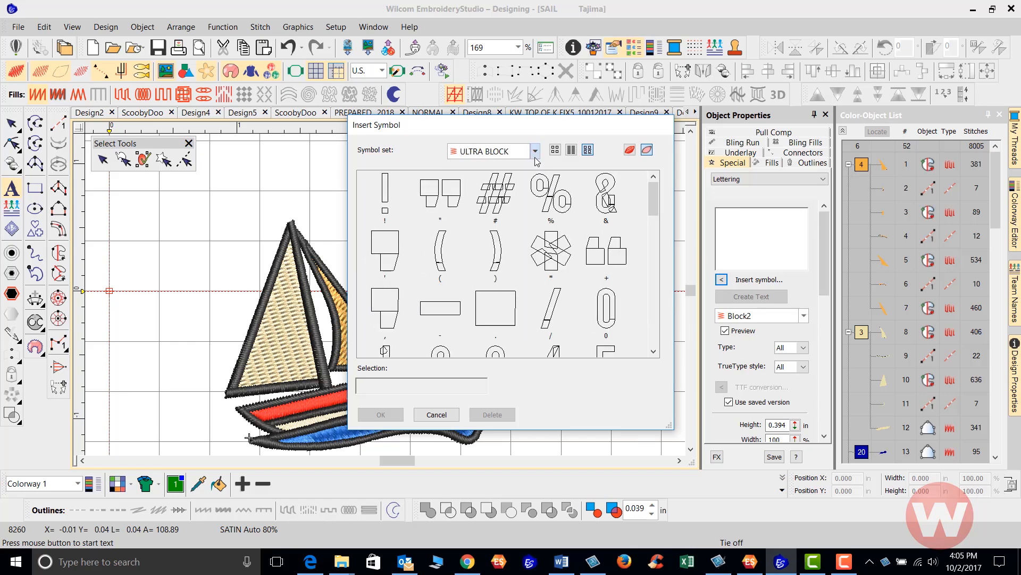
Set the symbol set to Run Block.
{"action": "left_click", "coordinate": [536, 155]}
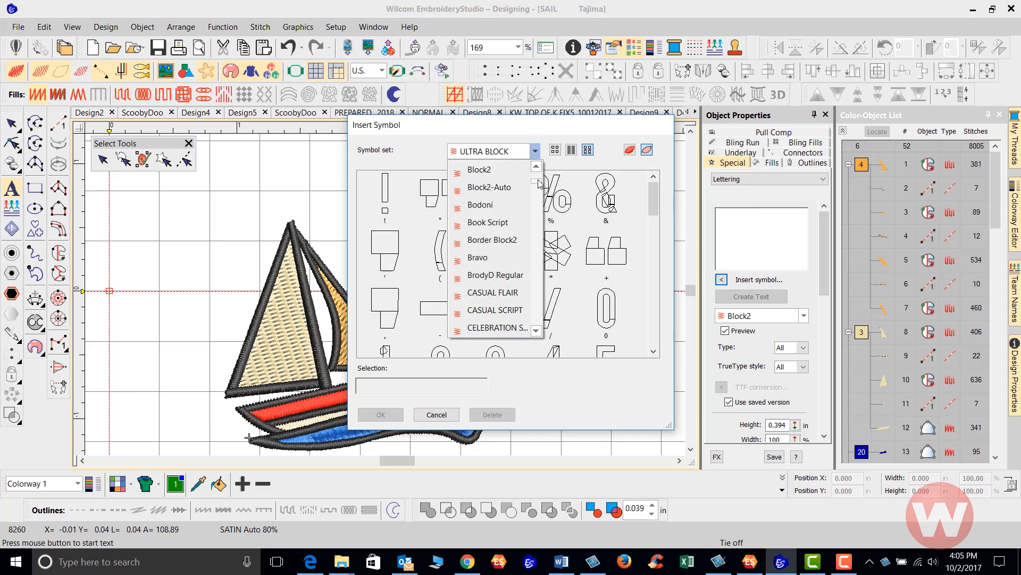
{"action": "mouse_move", "coordinate": [536, 182]}
{"action": "left_mouse_down"}
{"action": "mouse_move", "coordinate": [539, 217]}
{"action": "mouse_move", "coordinate": [540, 196]}
{"action": "left_mouse_up"}
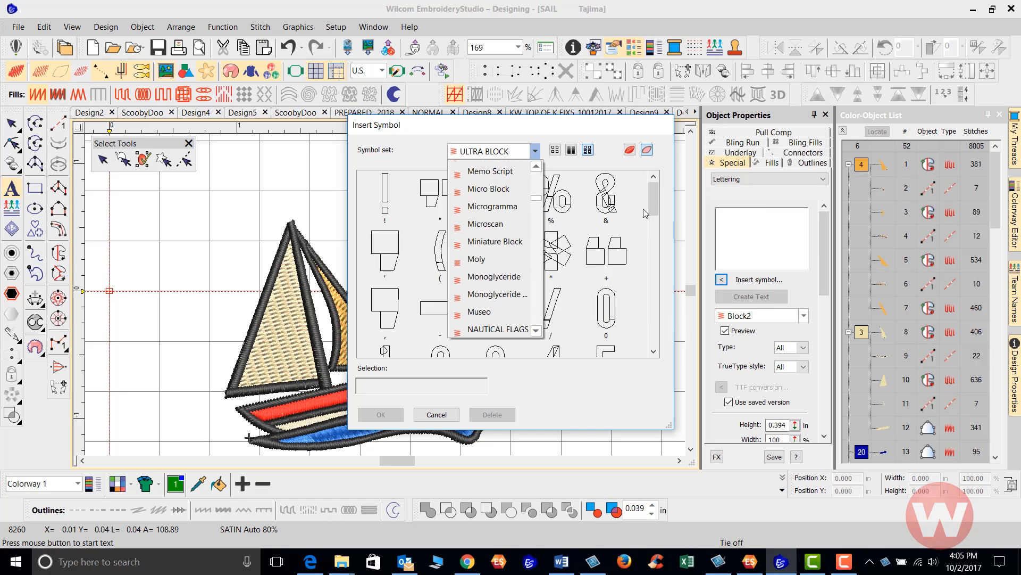
{"action": "left_click", "coordinate": [539, 318]}
{"action": "left_click", "coordinate": [539, 318]}
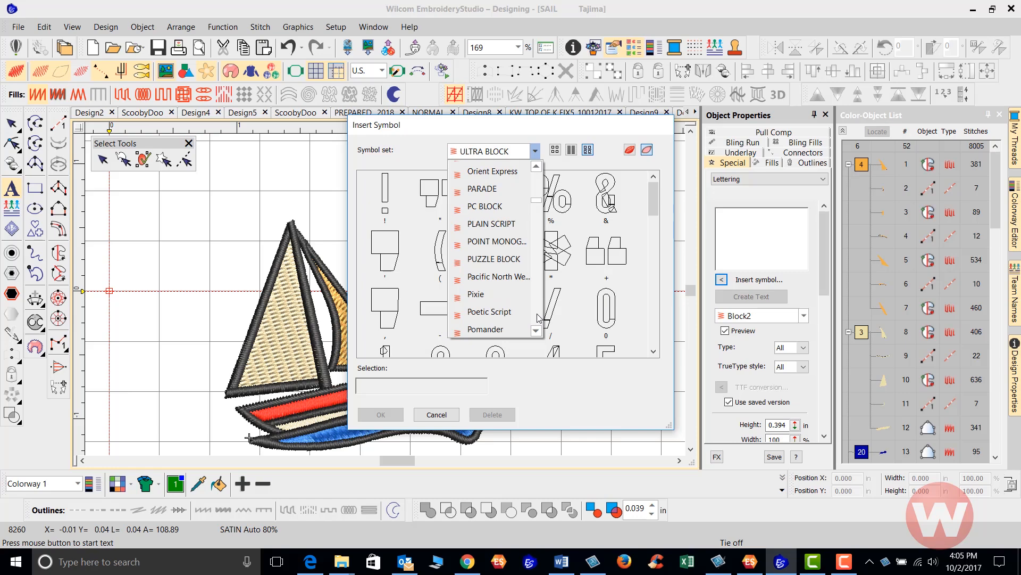
{"action": "left_click", "coordinate": [539, 318]}
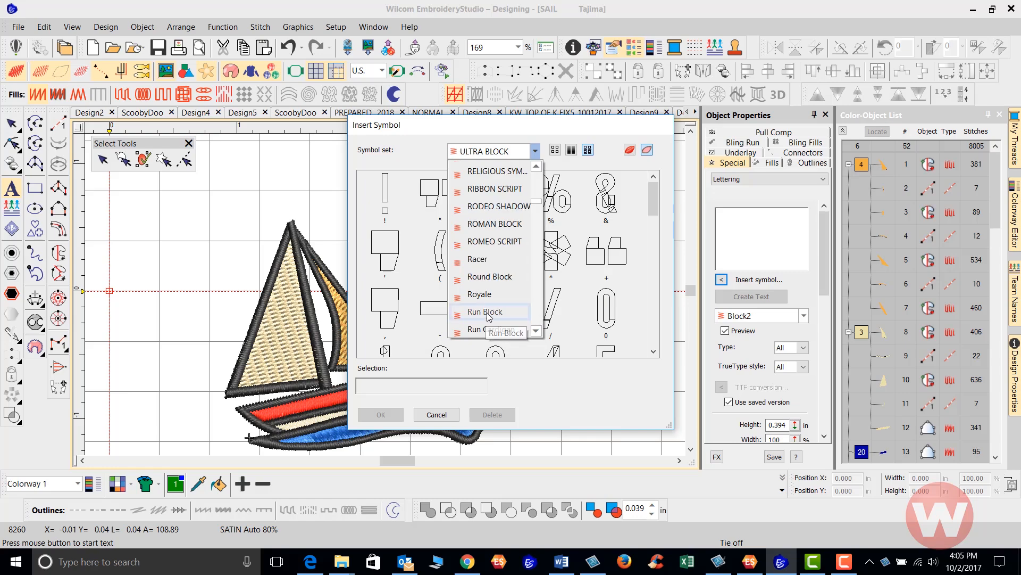
{"action": "left_click", "coordinate": [489, 314]}
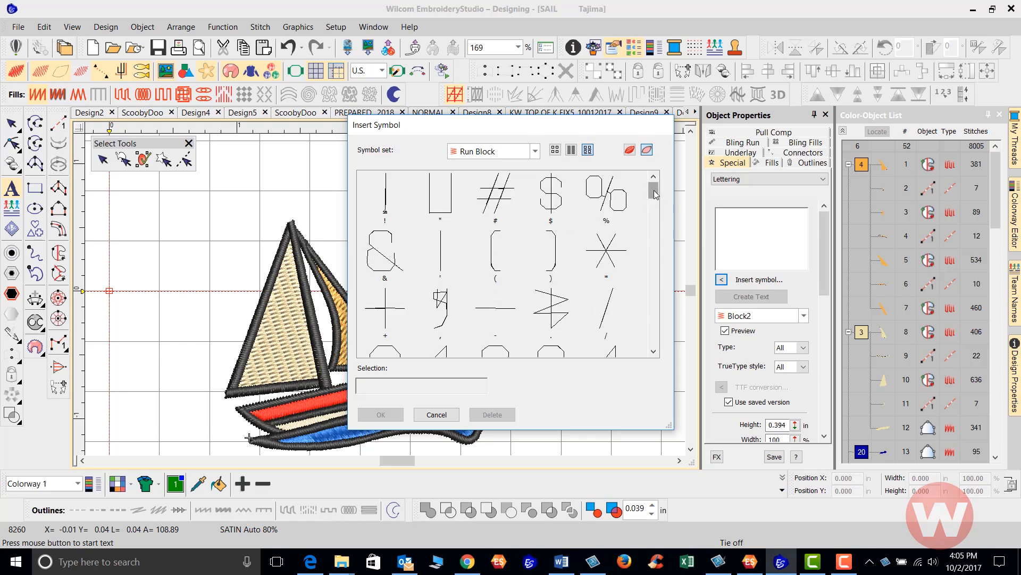
Insert the registered trademark symbol ® from the Run Block set as the lettering text.
{"action": "left_click_drag", "start_coordinate": [655, 197], "coordinate": [648, 274]}
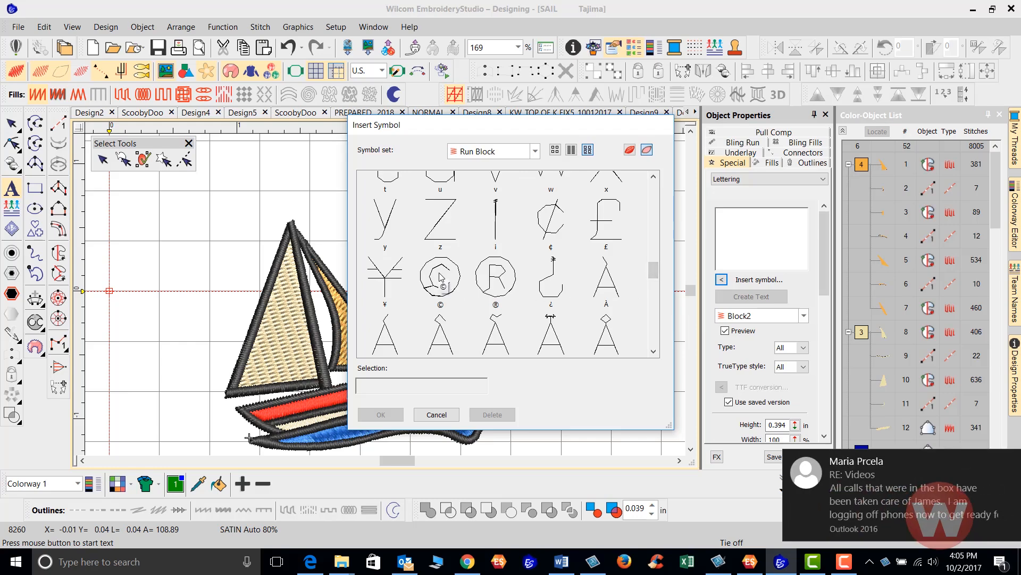
{"action": "left_click", "coordinate": [501, 277]}
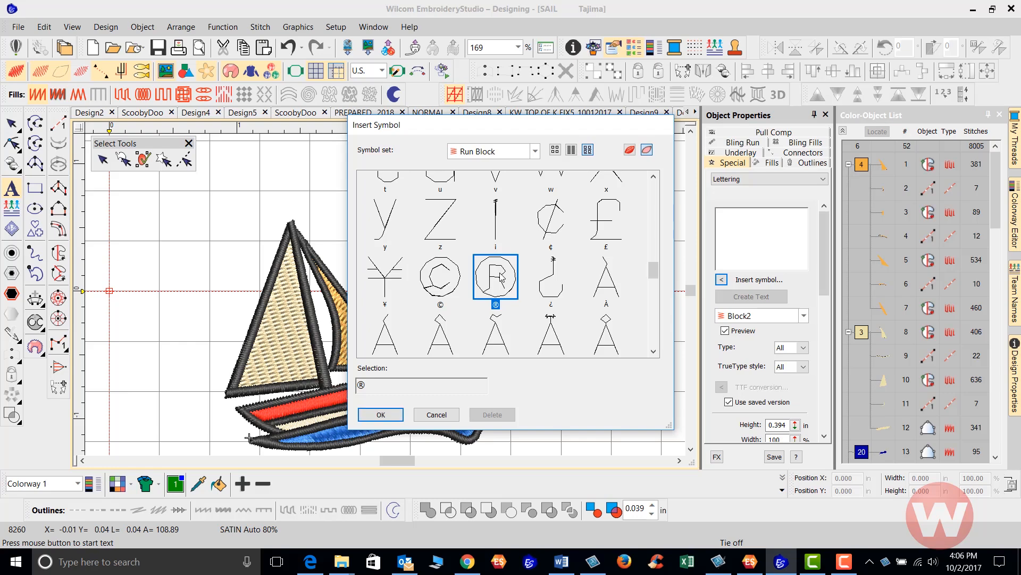
{"action": "left_click", "coordinate": [381, 415]}
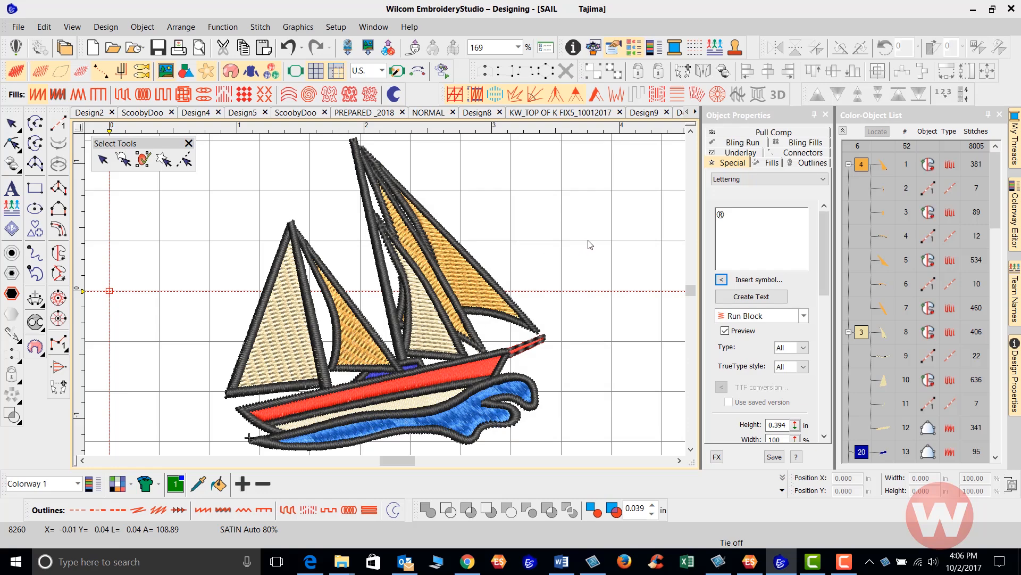
Place the ® lettering beyond the wave's bow-side tip, clear of the boat design, and scale it to about 0.25 by 0.23 in.
{"action": "left_click", "coordinate": [746, 296]}
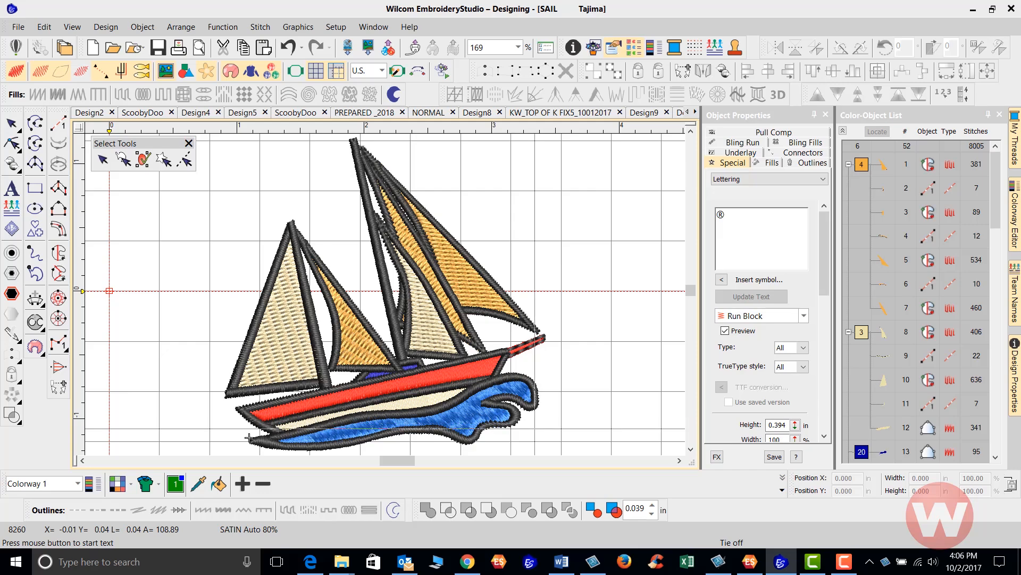
{"action": "left_click", "coordinate": [536, 423]}
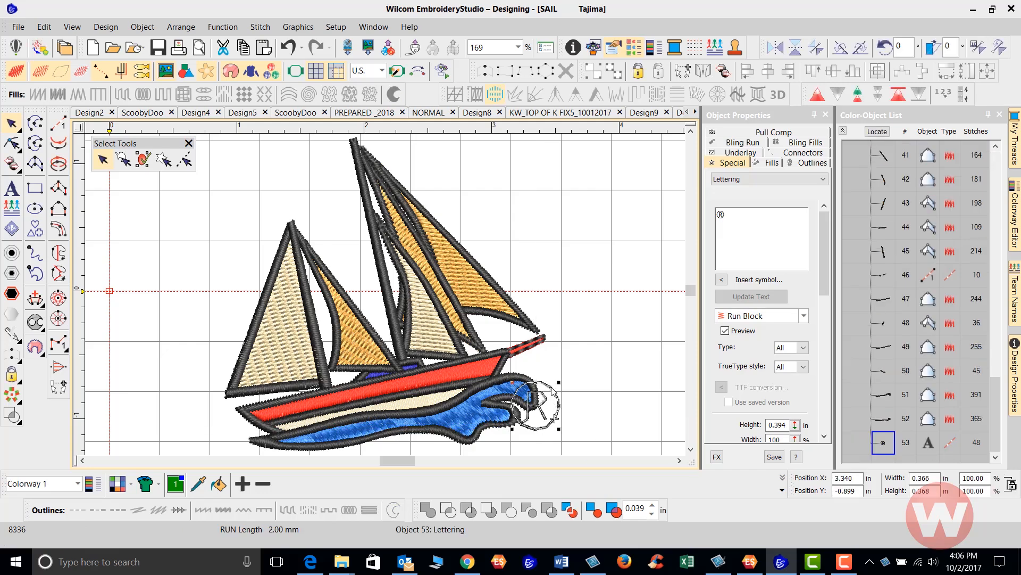
{"action": "left_click_drag", "start_coordinate": [554, 418], "coordinate": [586, 425]}
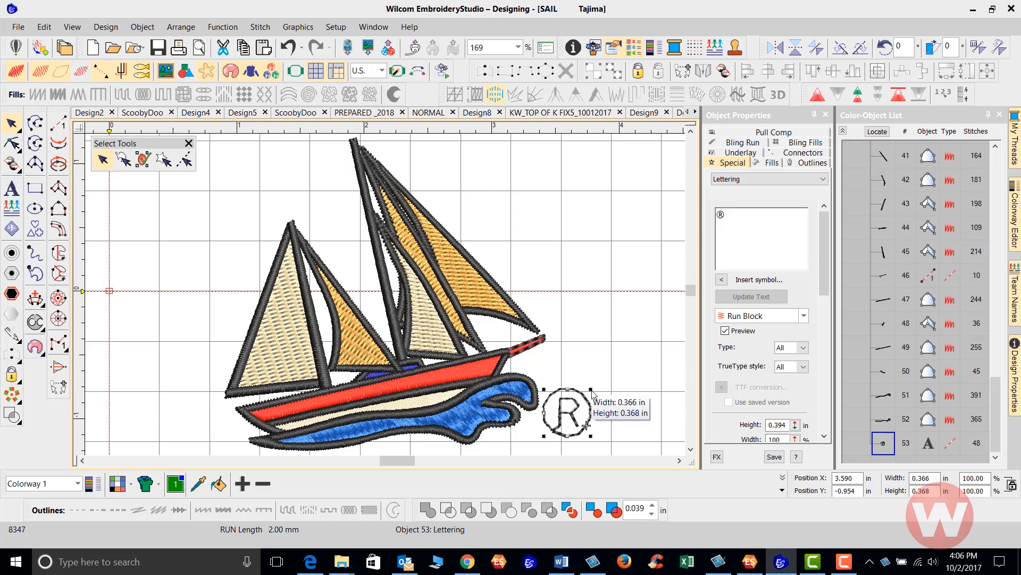
{"action": "left_click_drag", "start_coordinate": [592, 391], "coordinate": [573, 408]}
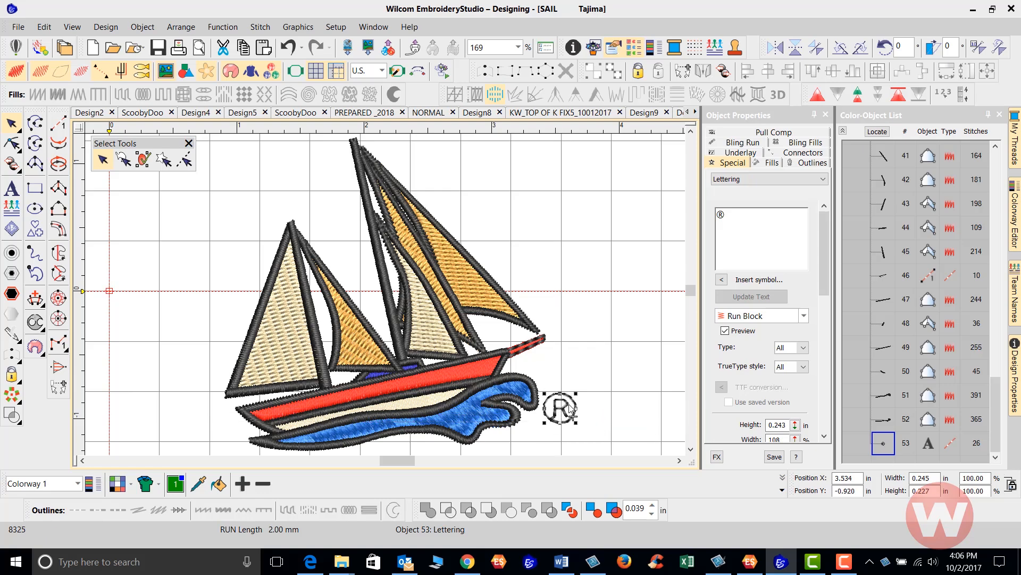
{"action": "left_click_drag", "start_coordinate": [578, 400], "coordinate": [577, 402]}
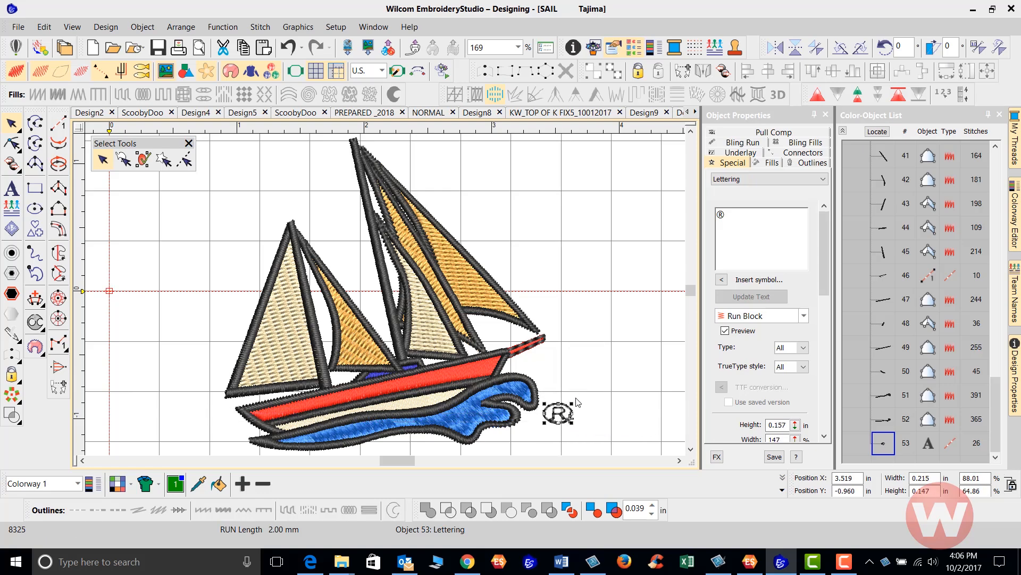
{"action": "left_click", "coordinate": [288, 48]}
{"action": "left_click_drag", "start_coordinate": [575, 394], "coordinate": [569, 402]}
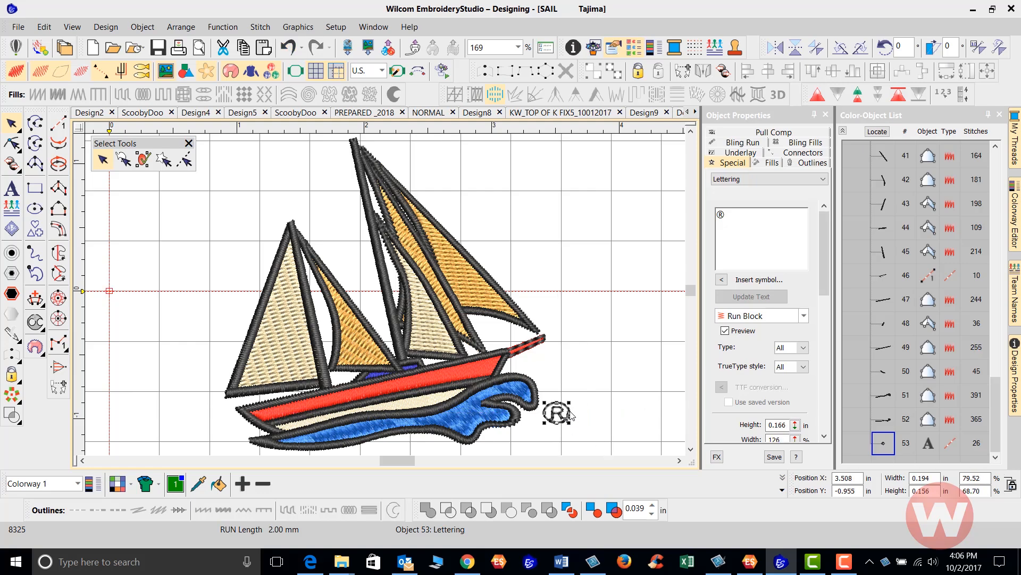
{"action": "left_click", "coordinate": [287, 47]}
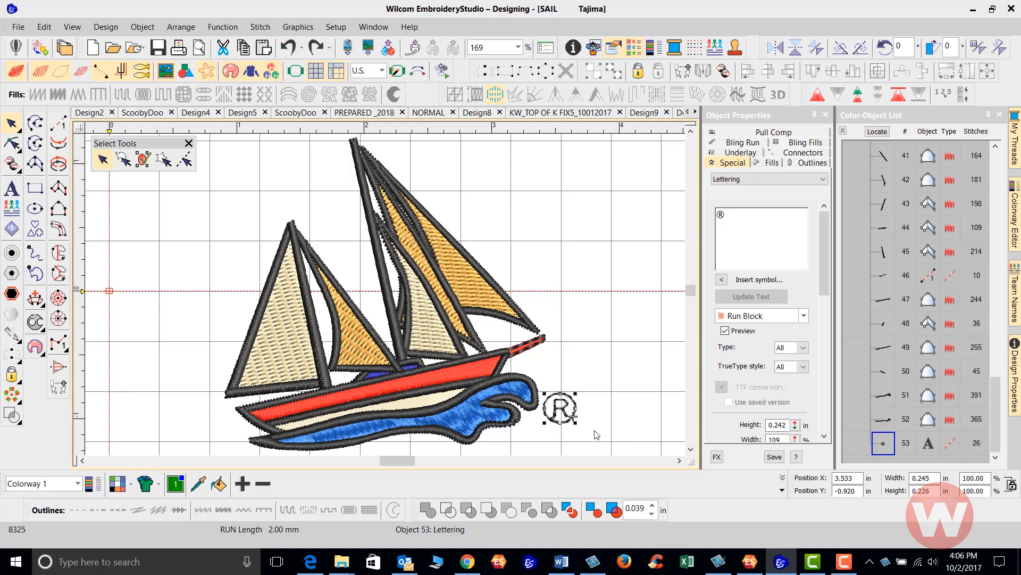
Shrink the ® symbol further, position it just below the wave's bow-side tip, and deselect it.
{"action": "left_click_drag", "start_coordinate": [576, 393], "coordinate": [559, 427]}
{"action": "left_click", "coordinate": [578, 378]}
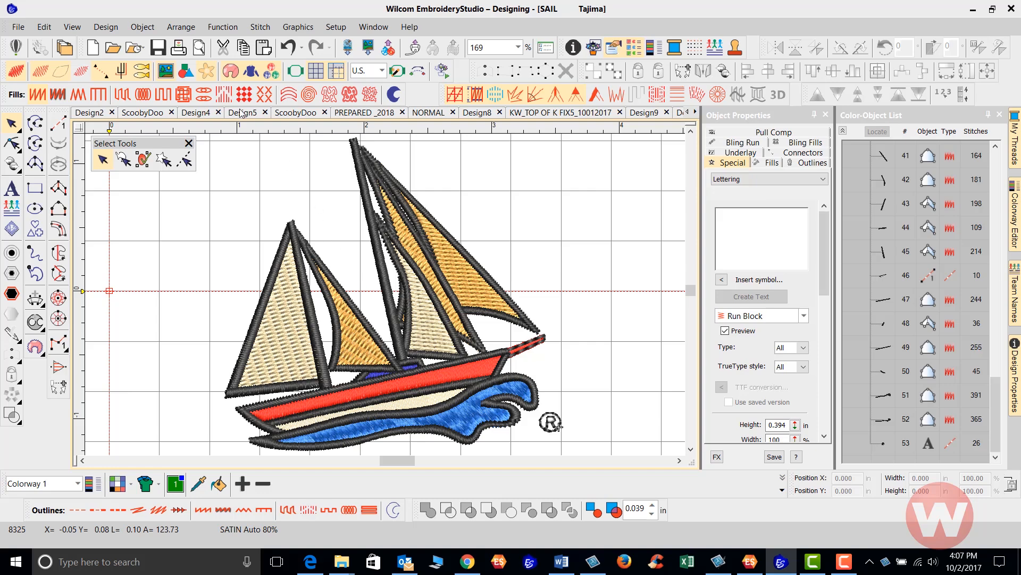
Enable auto start & end with automatic maintenance, save the settings to the Normal template, and apply them to the design.
{"action": "left_click", "coordinate": [113, 29]}
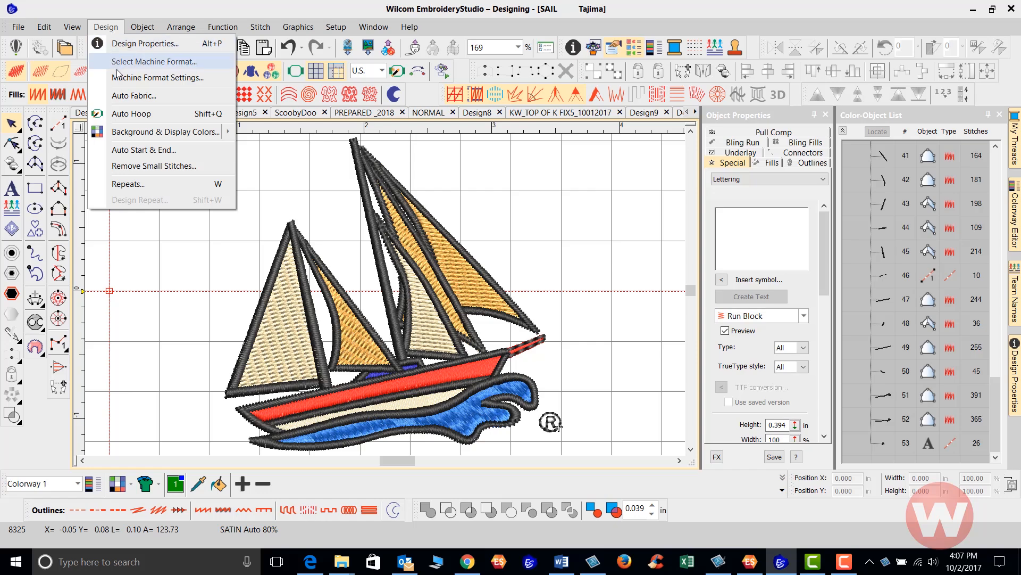
{"action": "left_click", "coordinate": [178, 151]}
{"action": "left_click_drag", "start_coordinate": [517, 140], "coordinate": [630, 138]}
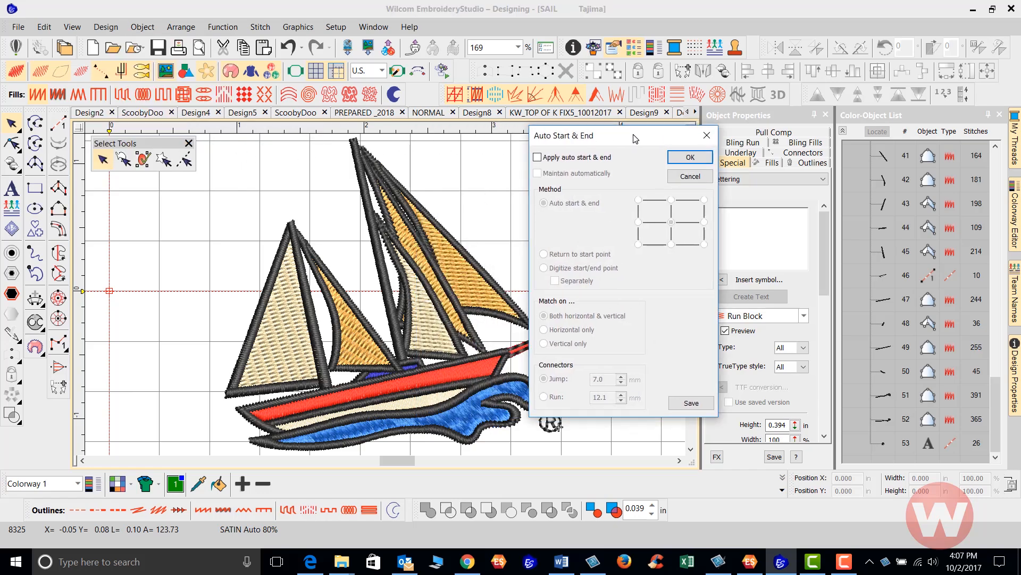
{"action": "left_click", "coordinate": [537, 158]}
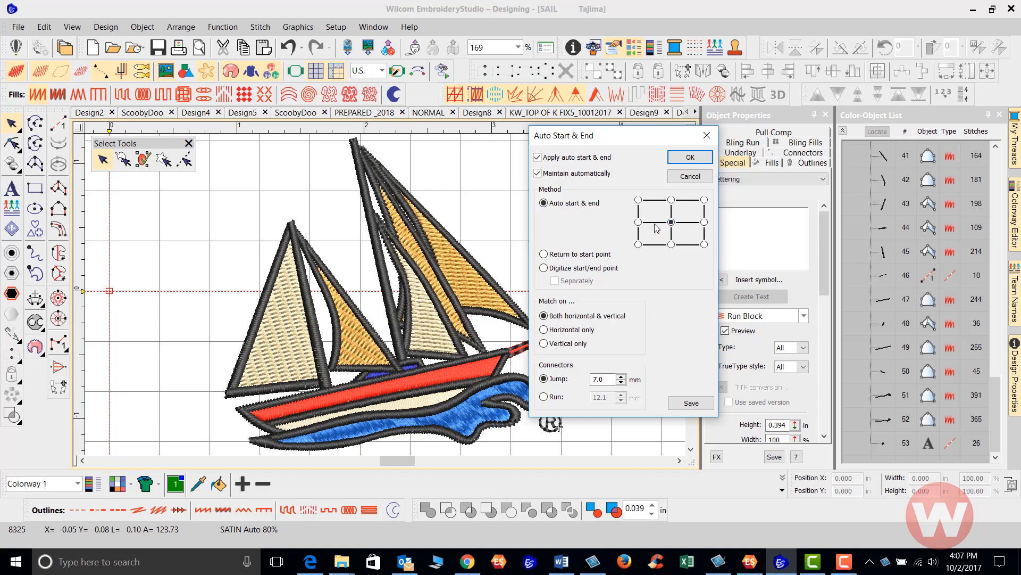
{"action": "left_click", "coordinate": [692, 407]}
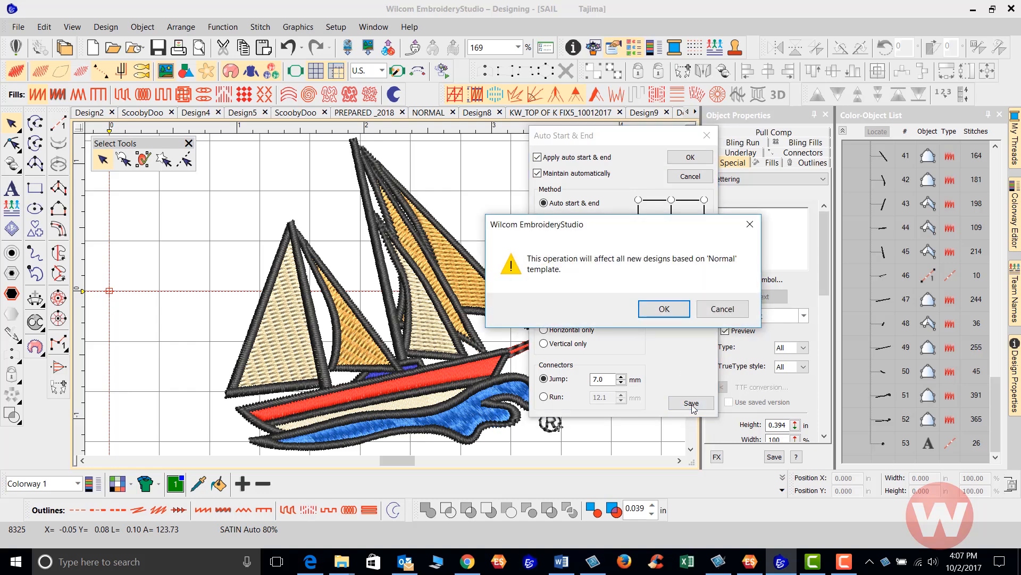
{"action": "left_click", "coordinate": [669, 310]}
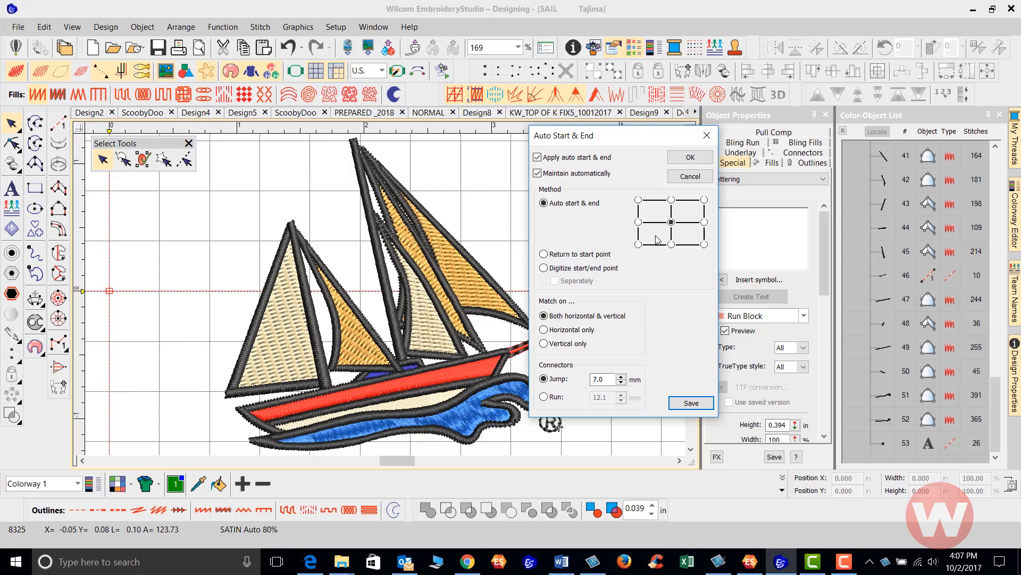
{"action": "left_click", "coordinate": [691, 159]}
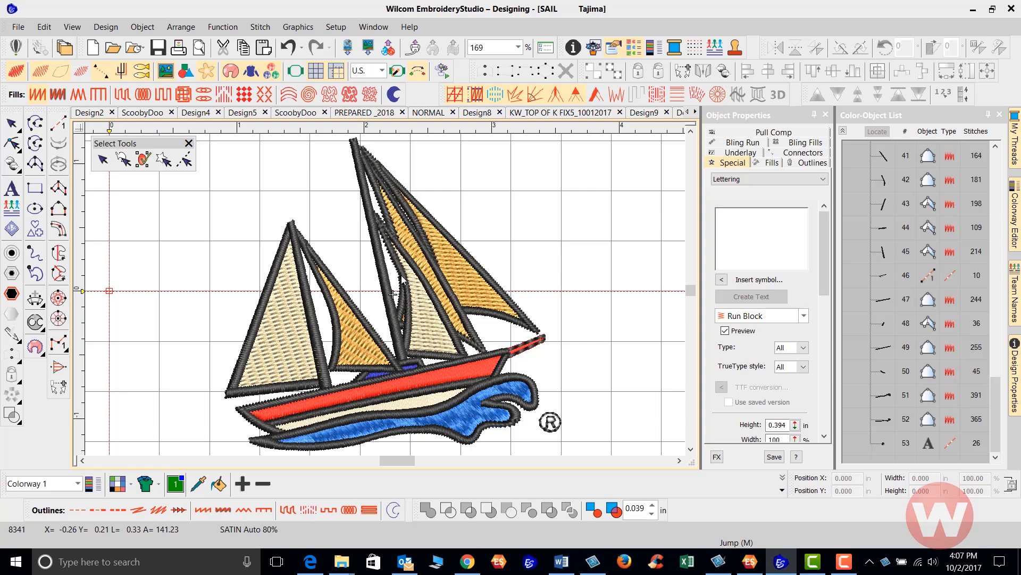
Simulate the sailboat's full stitch-out in Stitch Player at varied speeds to check the stitching order, and close the player.
{"action": "left_click", "coordinate": [441, 72]}
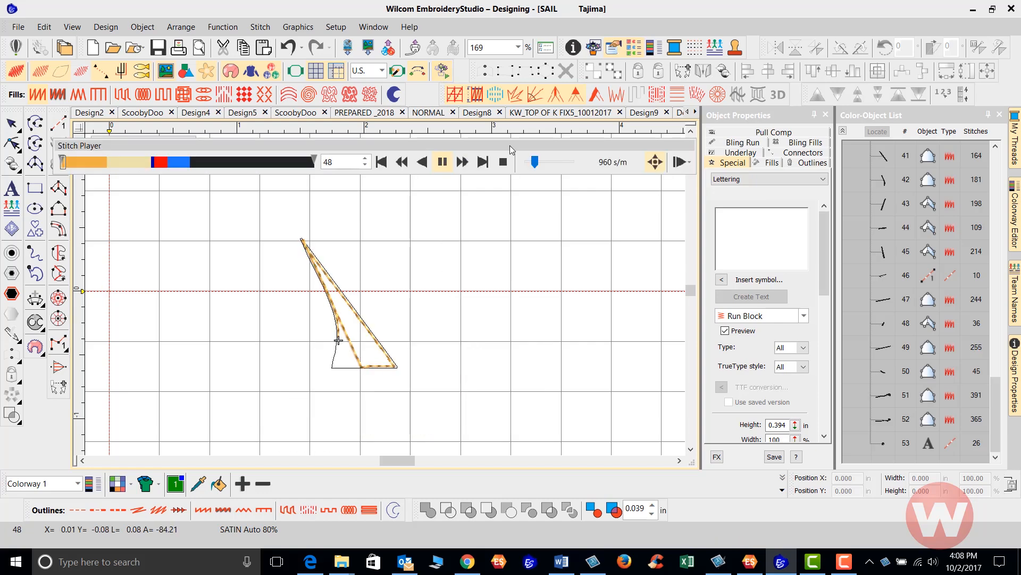
{"action": "left_click_drag", "start_coordinate": [533, 162], "coordinate": [555, 169]}
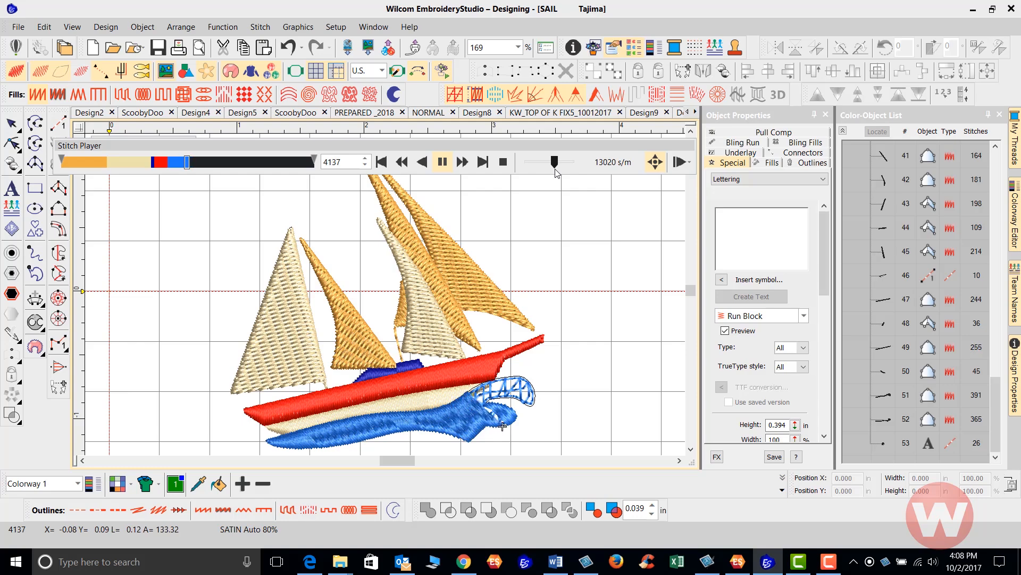
{"action": "left_click_drag", "start_coordinate": [550, 170], "coordinate": [537, 172]}
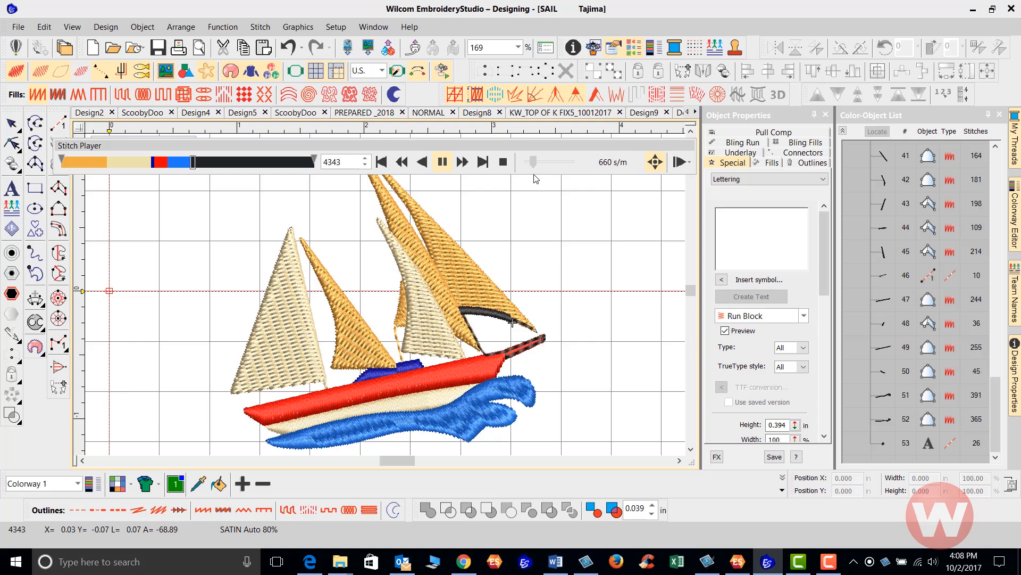
{"action": "left_click_drag", "start_coordinate": [542, 177], "coordinate": [555, 172]}
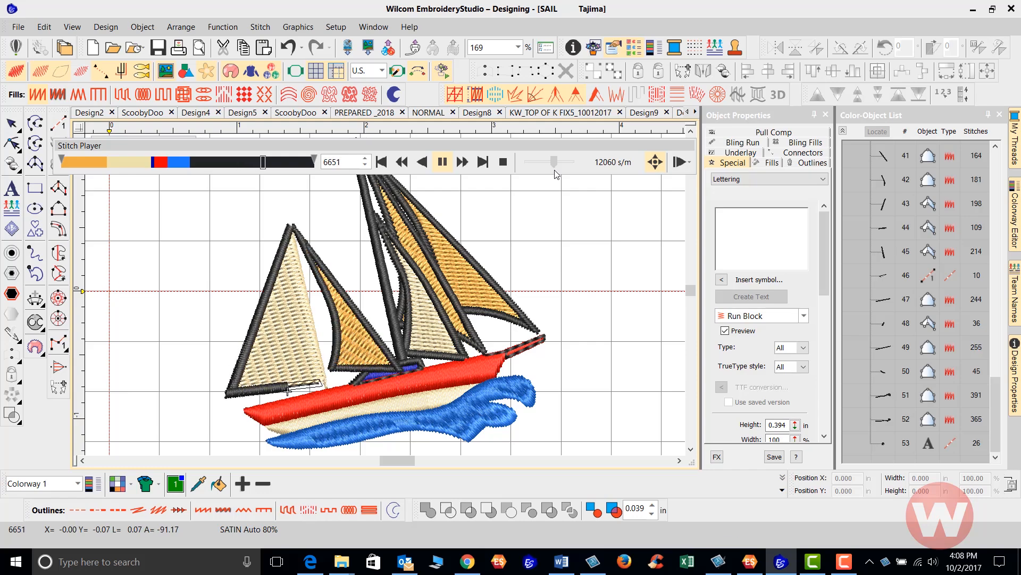
{"action": "left_click_drag", "start_coordinate": [554, 171], "coordinate": [551, 172]}
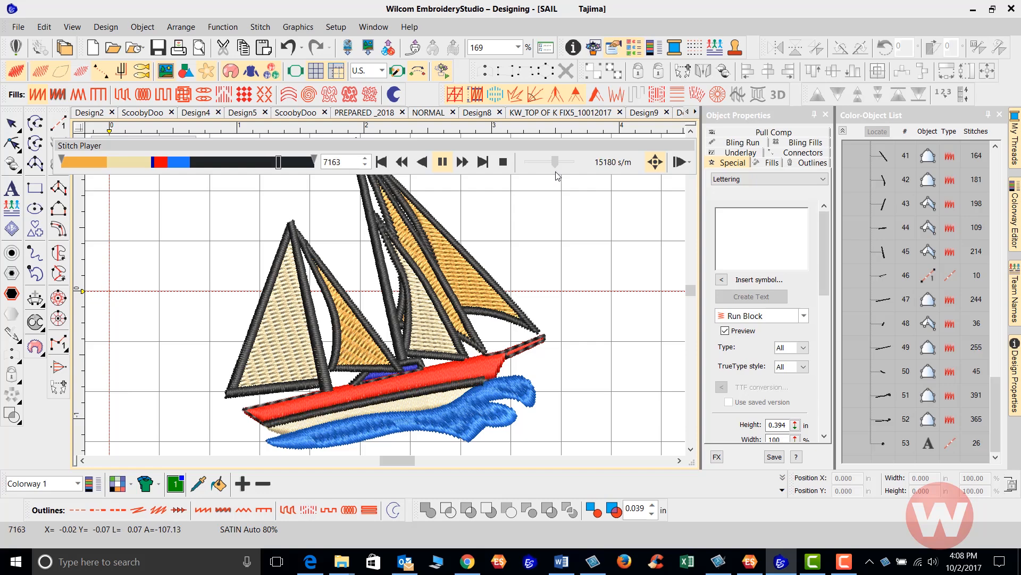
{"action": "left_click_drag", "start_coordinate": [554, 173], "coordinate": [549, 173]}
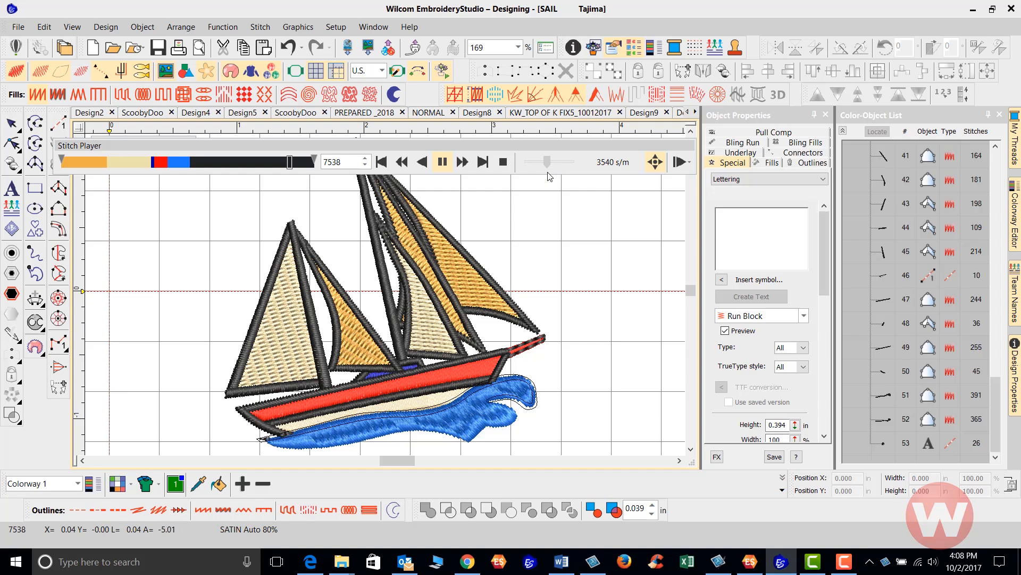
{"action": "left_click_drag", "start_coordinate": [551, 171], "coordinate": [554, 171]}
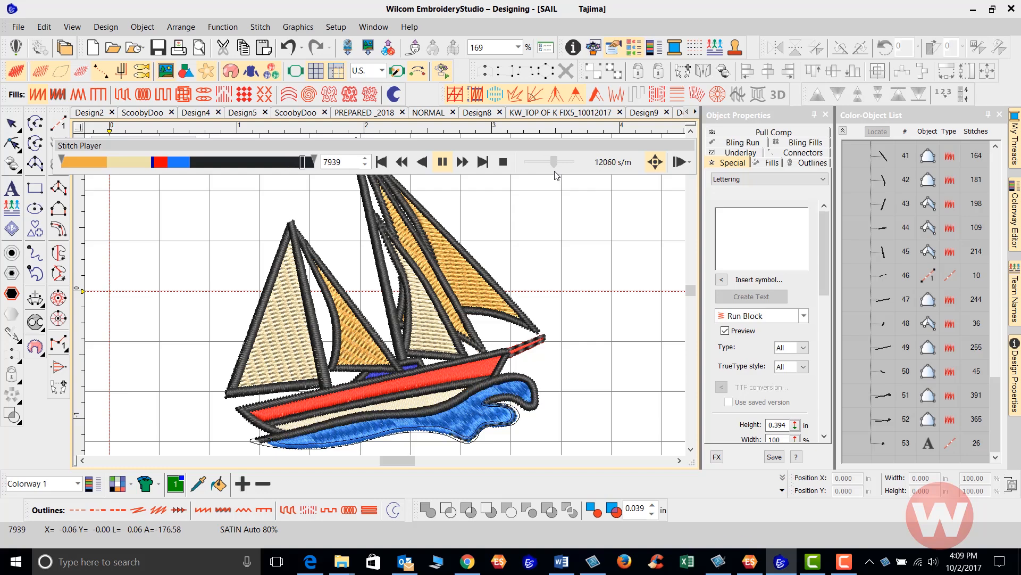
{"action": "left_click_drag", "start_coordinate": [555, 175], "coordinate": [550, 176]}
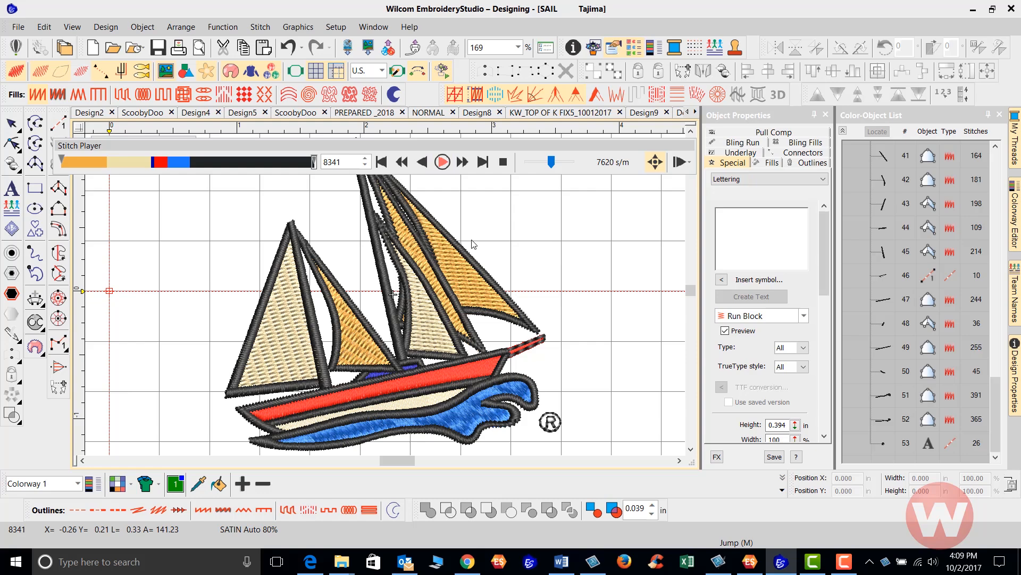
{"action": "key", "text": "Escape"}
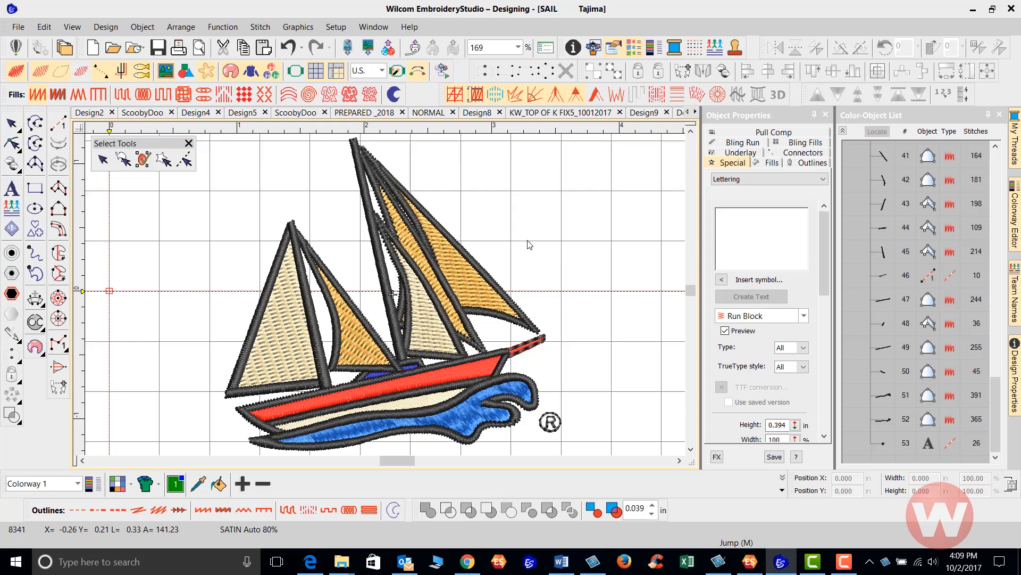
{"action": "key", "text": "1"}
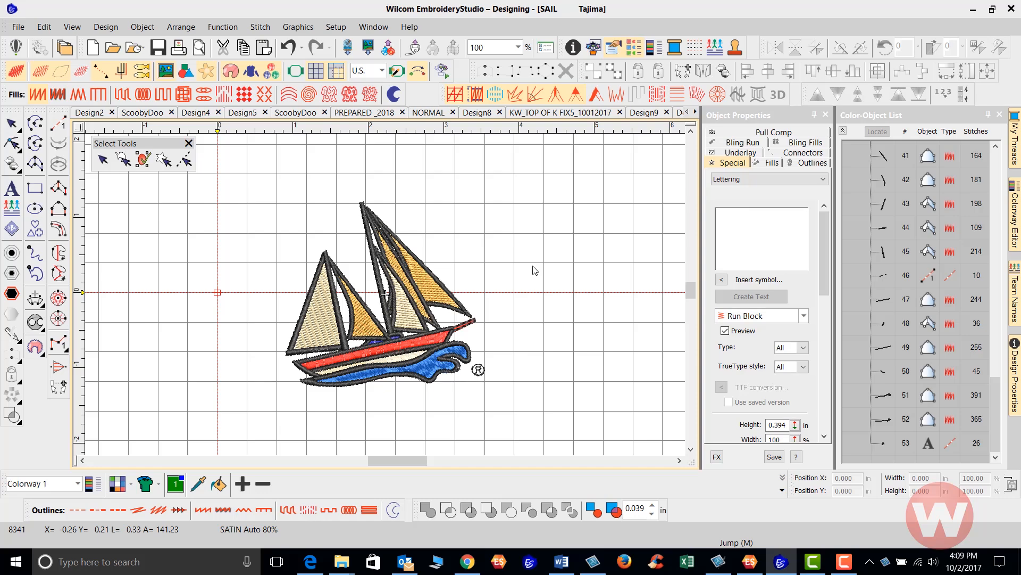